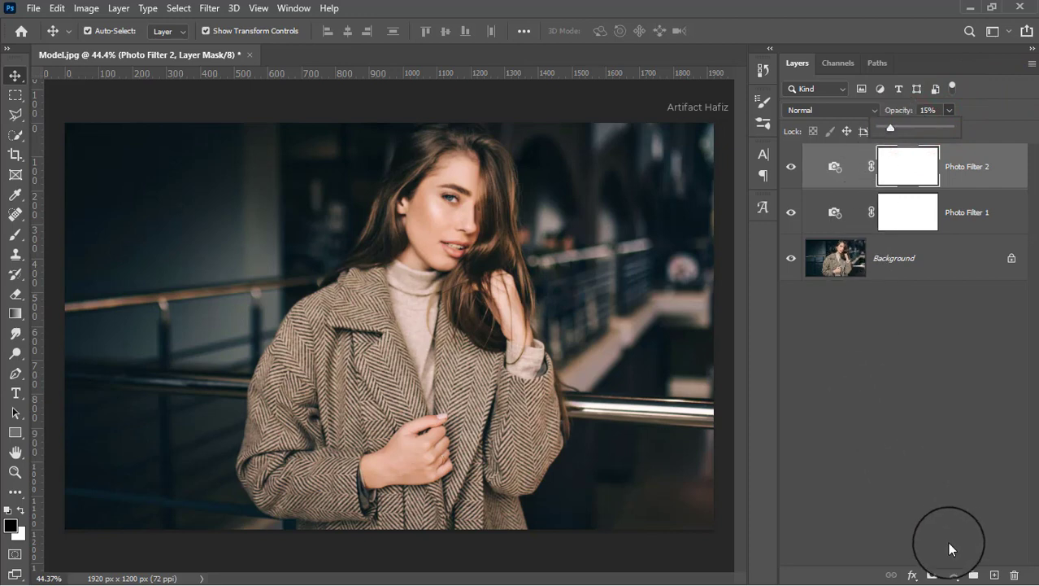
Add a Color Lookup adjustment layer with the Soft_Warming.look 3D LUT and set its blend mode to Luminosity.
{"action": "left_click", "coordinate": [954, 575]}
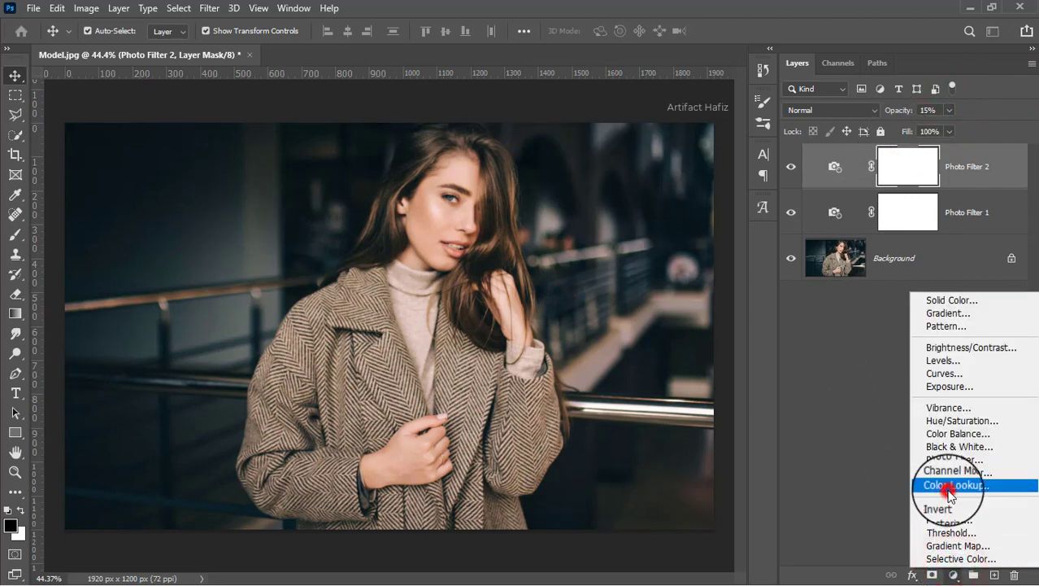
{"action": "left_click", "coordinate": [949, 486]}
{"action": "left_click", "coordinate": [898, 154]}
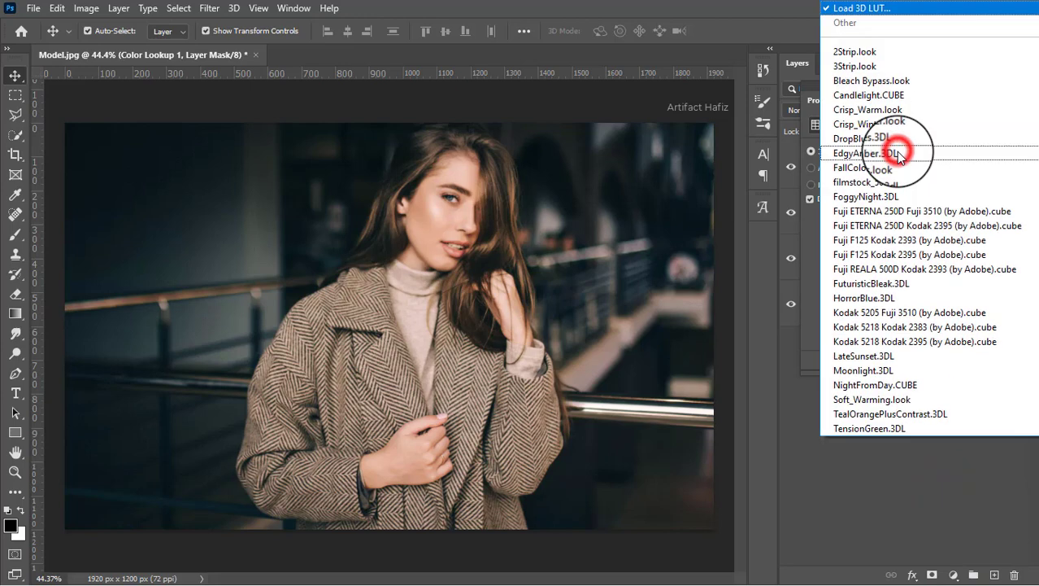
{"action": "left_click", "coordinate": [890, 400]}
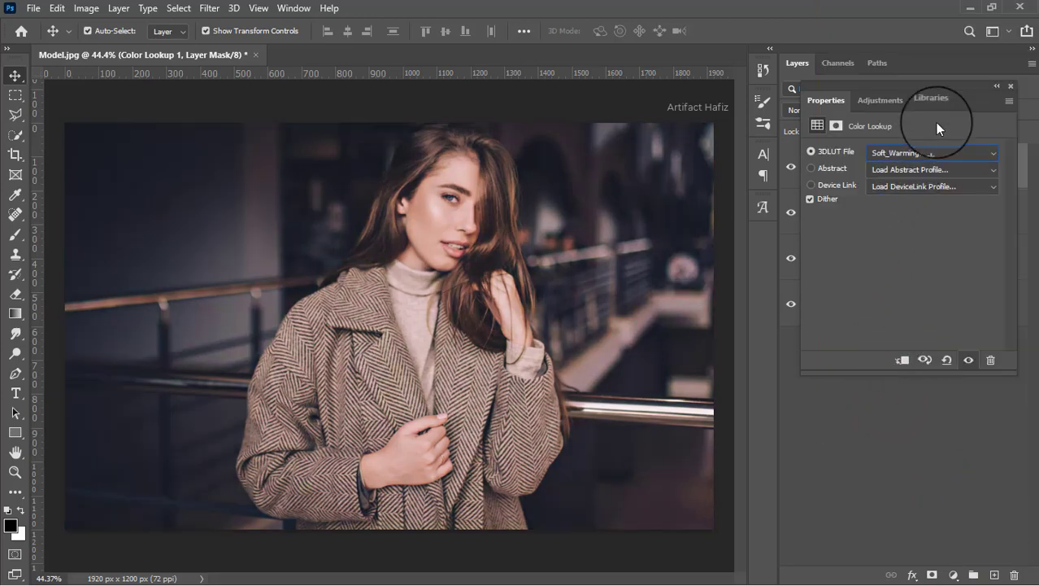
{"action": "left_click", "coordinate": [1013, 86]}
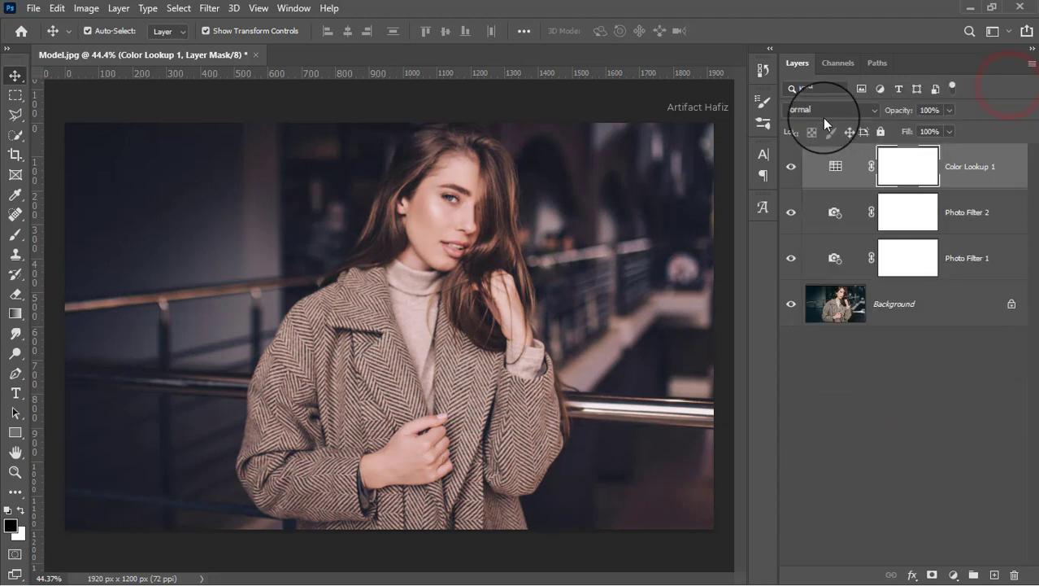
{"action": "left_click", "coordinate": [823, 114]}
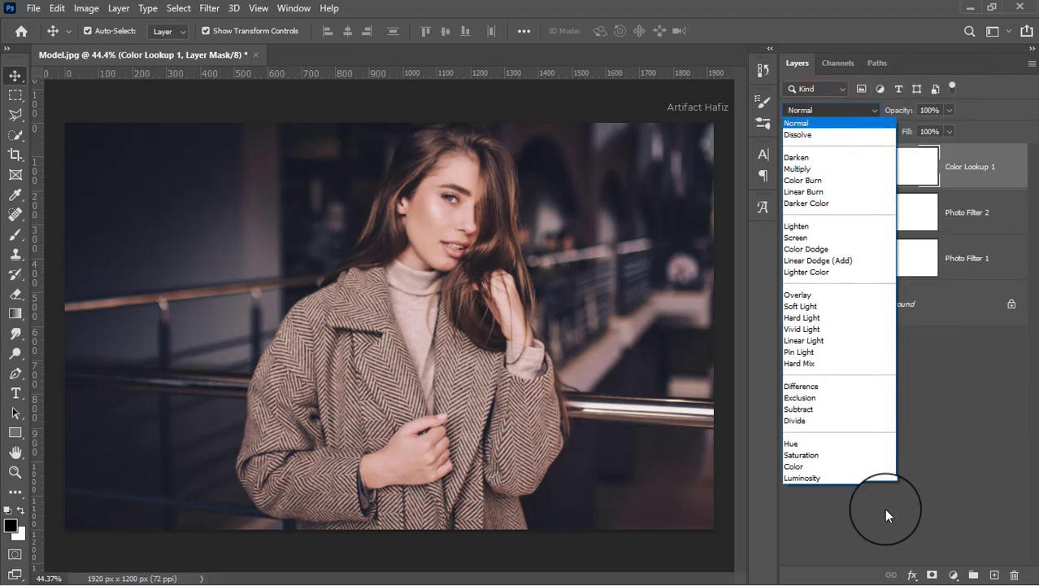
{"action": "left_click", "coordinate": [803, 478]}
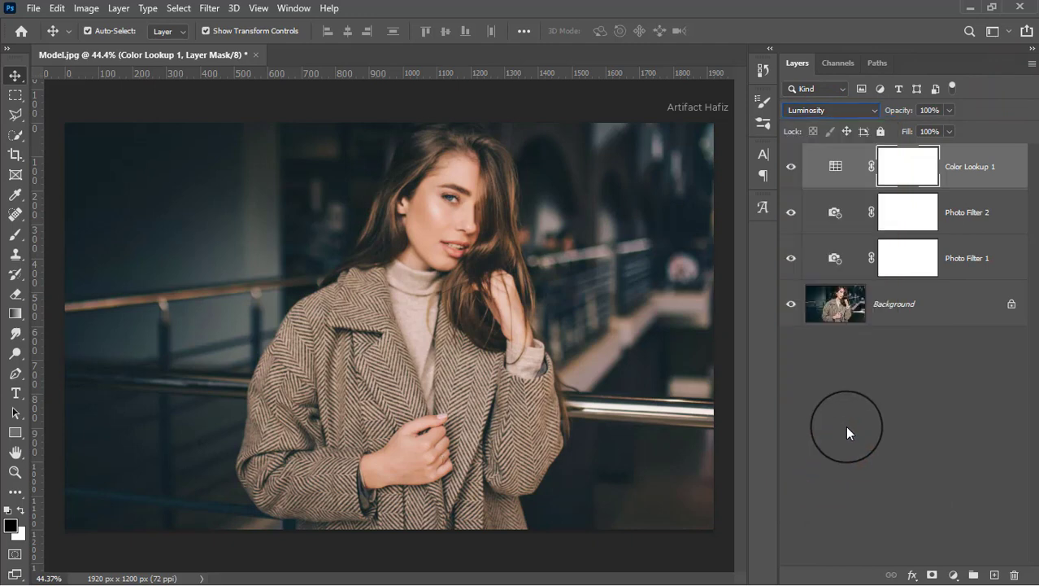
Add a Brightness/Contrast adjustment layer with Brightness at -15 and Contrast at 6.
{"action": "left_click", "coordinate": [954, 574]}
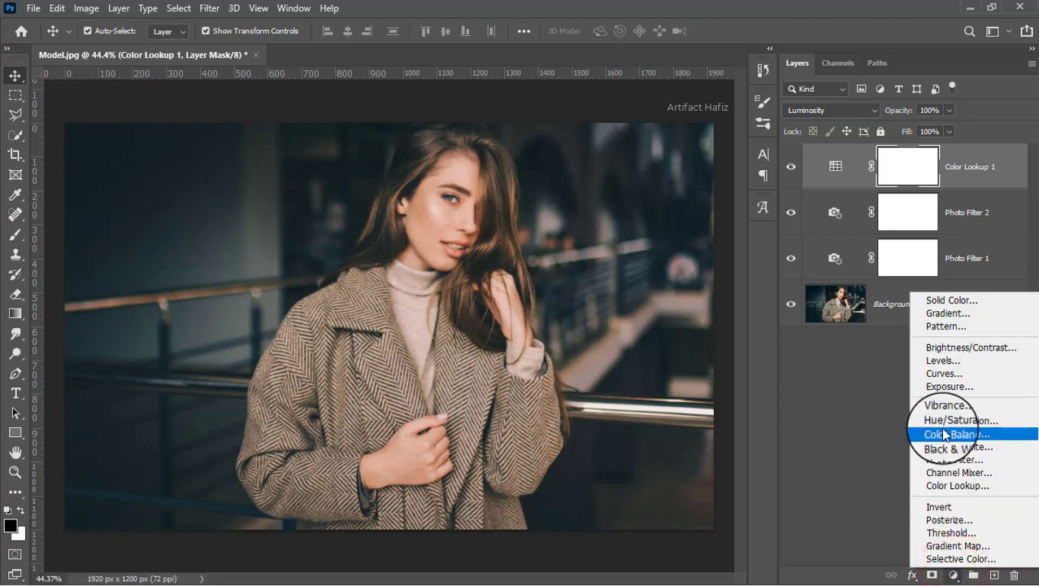
{"action": "left_click", "coordinate": [944, 349]}
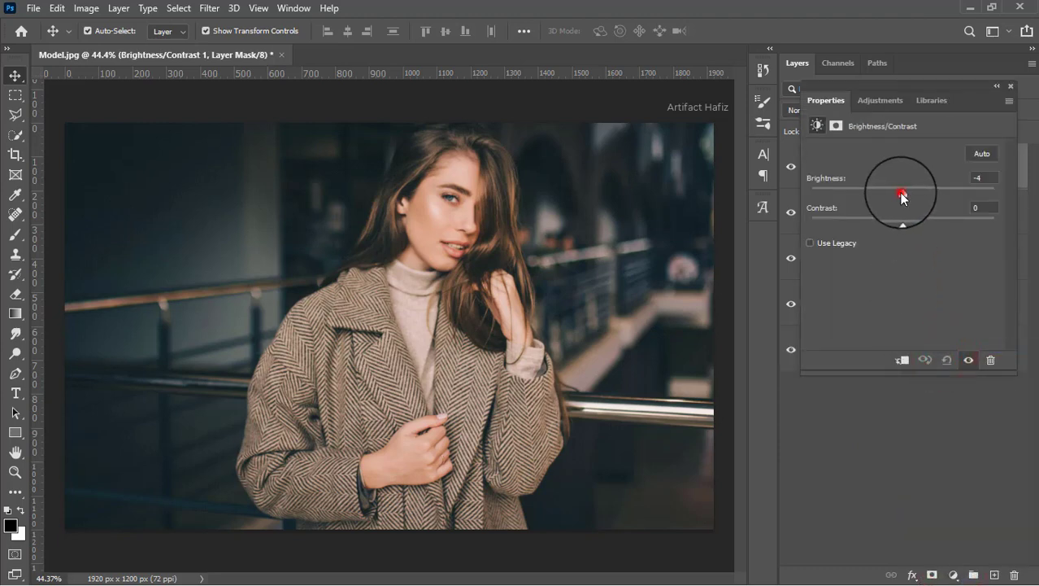
{"action": "left_click_drag", "start_coordinate": [901, 194], "coordinate": [907, 223]}
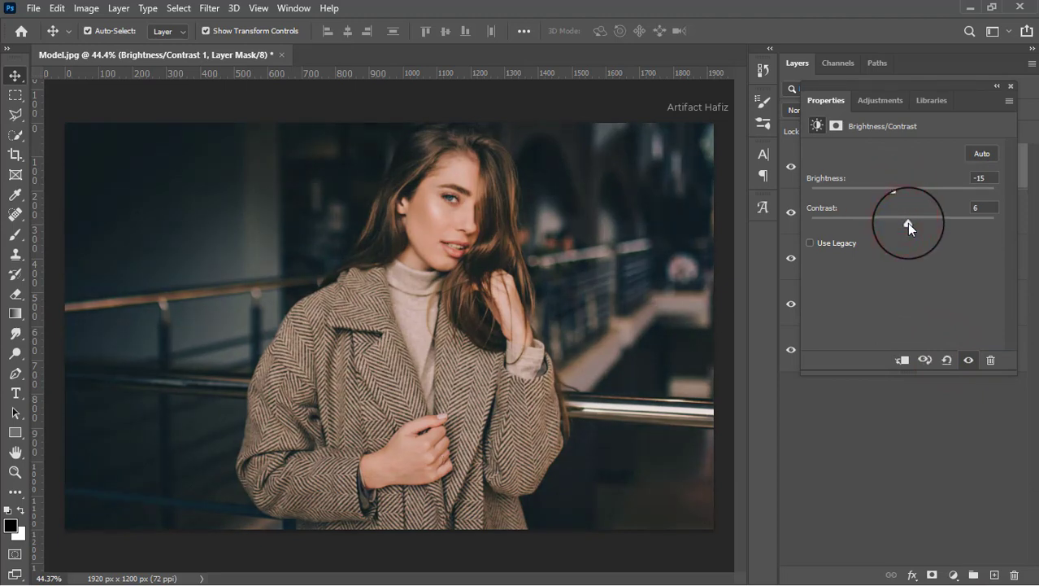
{"action": "left_click", "coordinate": [1009, 86]}
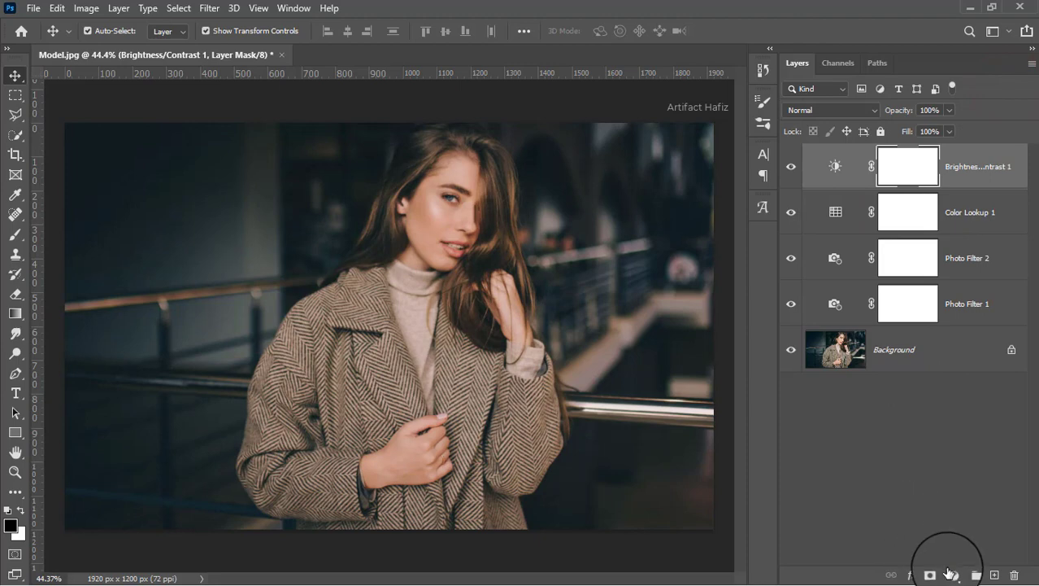
Add a Curves adjustment layer, moving the black point slightly inward, anchoring the lower quarter and raising the upper quarter slightly.
{"action": "left_click", "coordinate": [954, 575]}
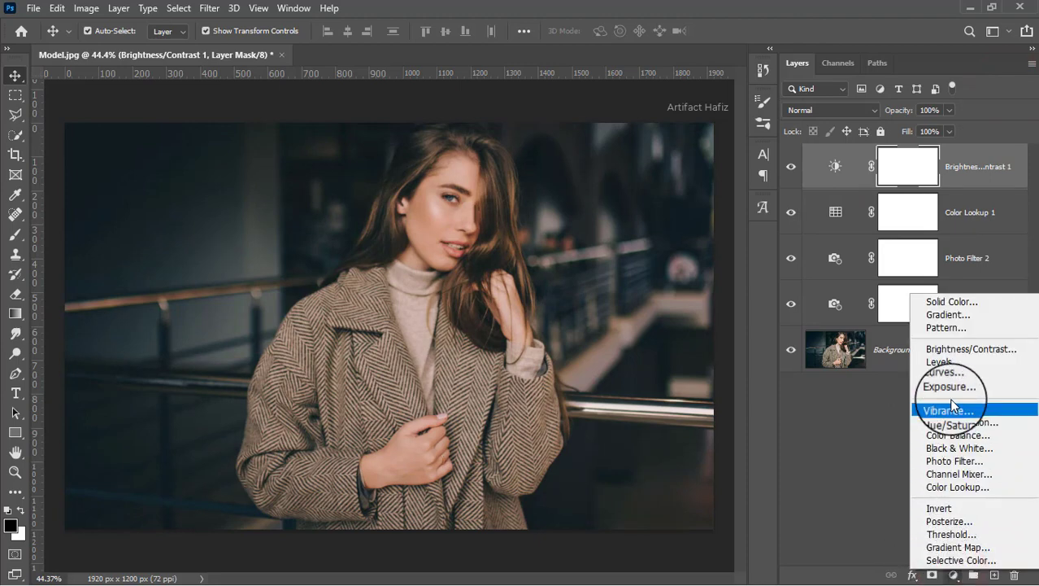
{"action": "left_click", "coordinate": [952, 379]}
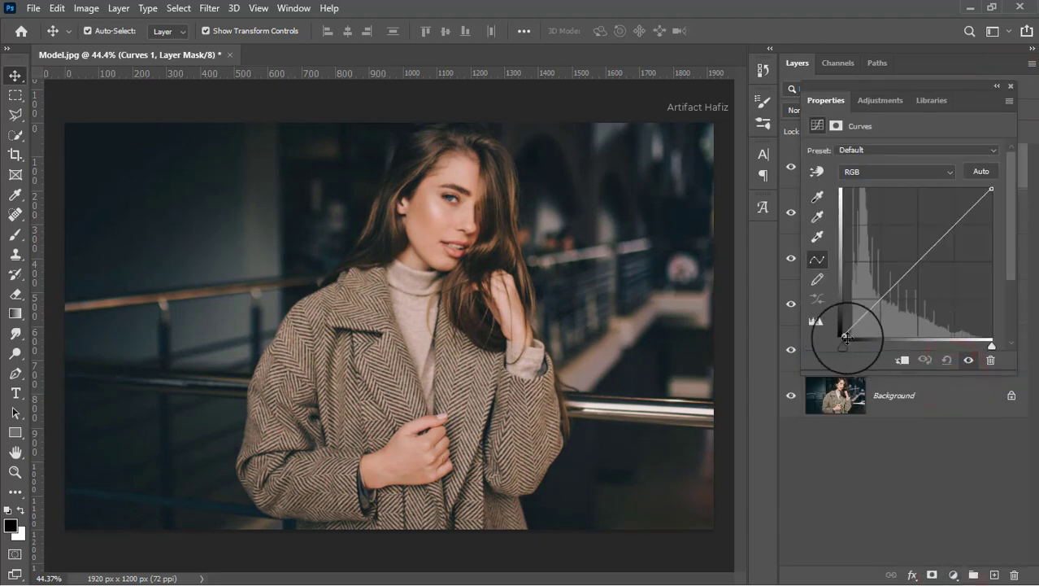
{"action": "left_click", "coordinate": [846, 337]}
{"action": "left_click_drag", "start_coordinate": [846, 336], "coordinate": [848, 338]}
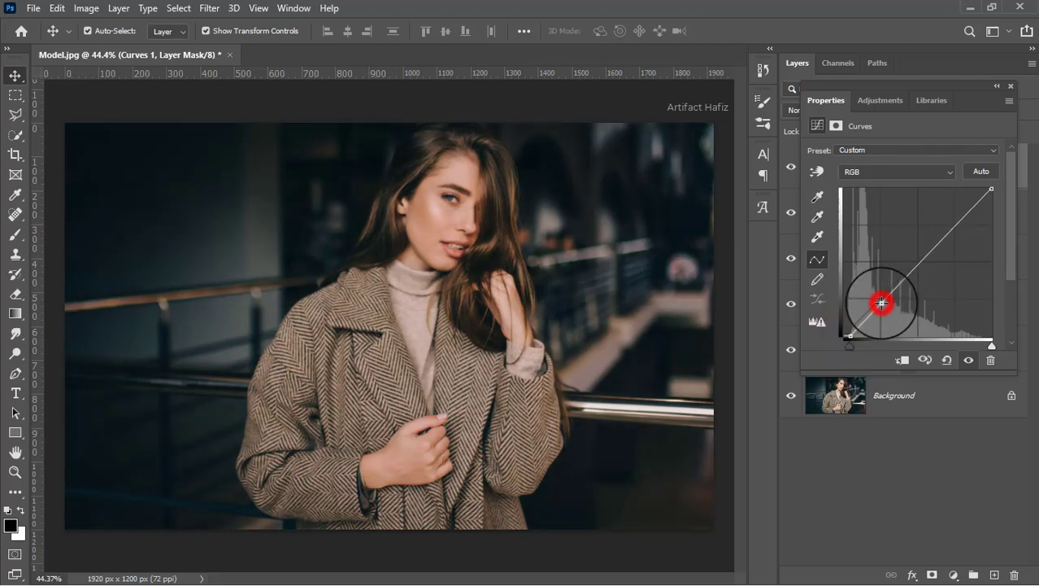
{"action": "left_click", "coordinate": [882, 302]}
{"action": "left_click", "coordinate": [953, 222]}
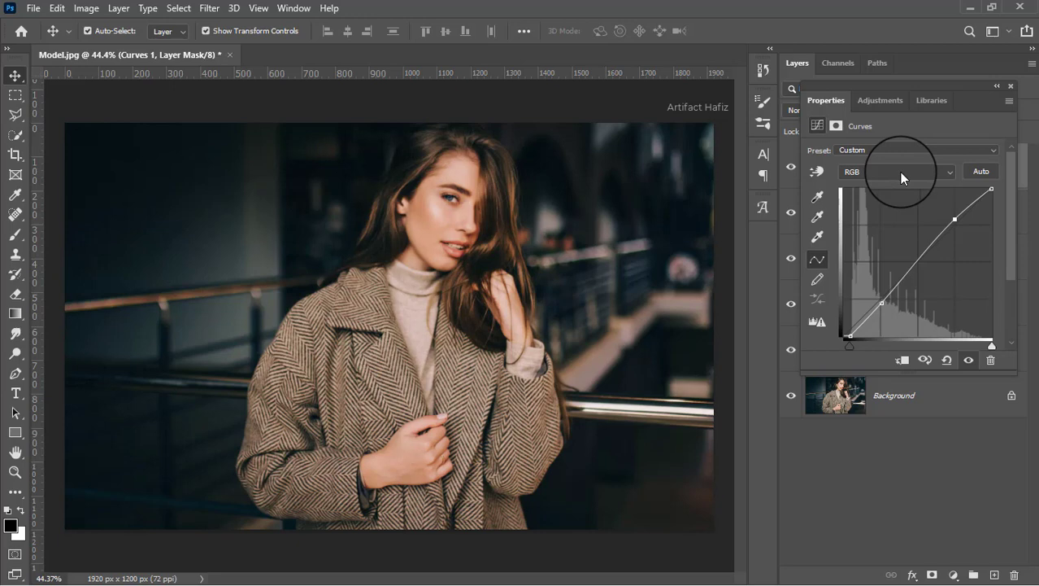
{"action": "left_click", "coordinate": [1011, 87]}
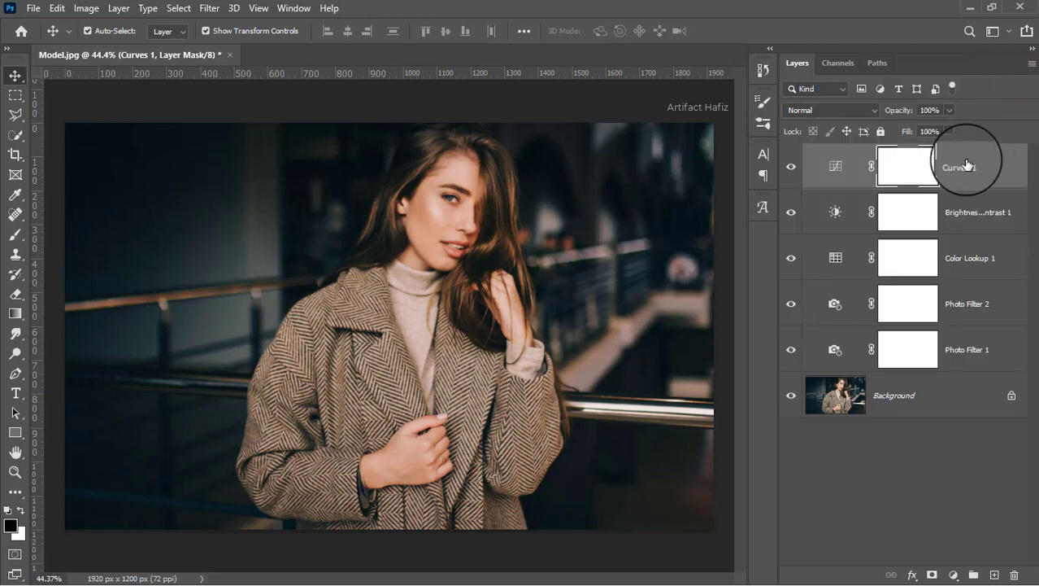
Stamp all visible layers into a new top layer and convert it for smart filters.
{"action": "key", "text": "ctrl+alt+shift+e"}
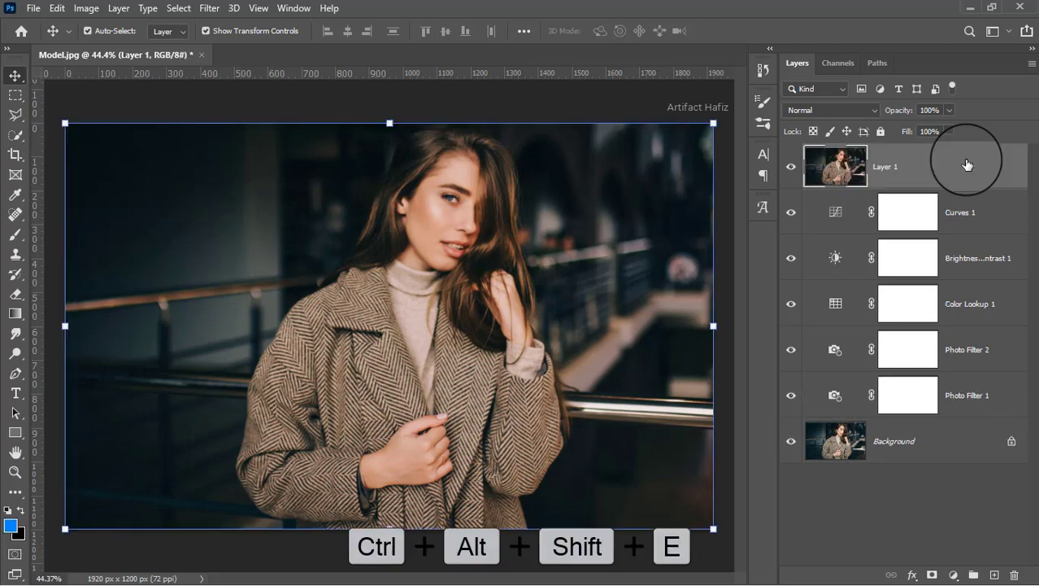
{"action": "left_click", "coordinate": [208, 9]}
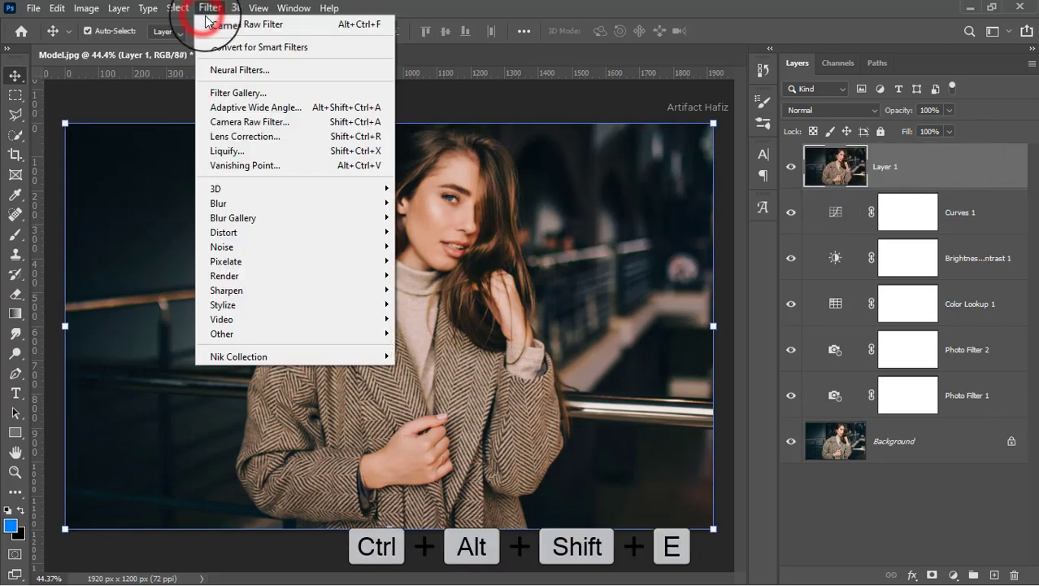
{"action": "left_click", "coordinate": [221, 47]}
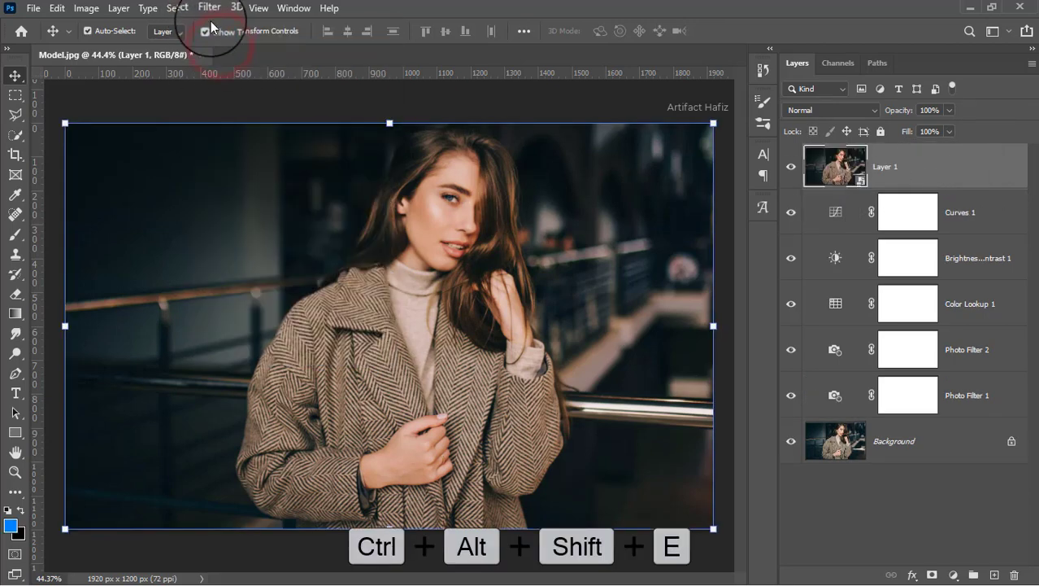
In the Camera Raw Filter, set Exposure -0.15, Contrast +4, Highlights +3, Shadows +4, Whites +7, Blacks +3, Texture +5 and Clarity +4.
{"action": "left_click", "coordinate": [210, 10]}
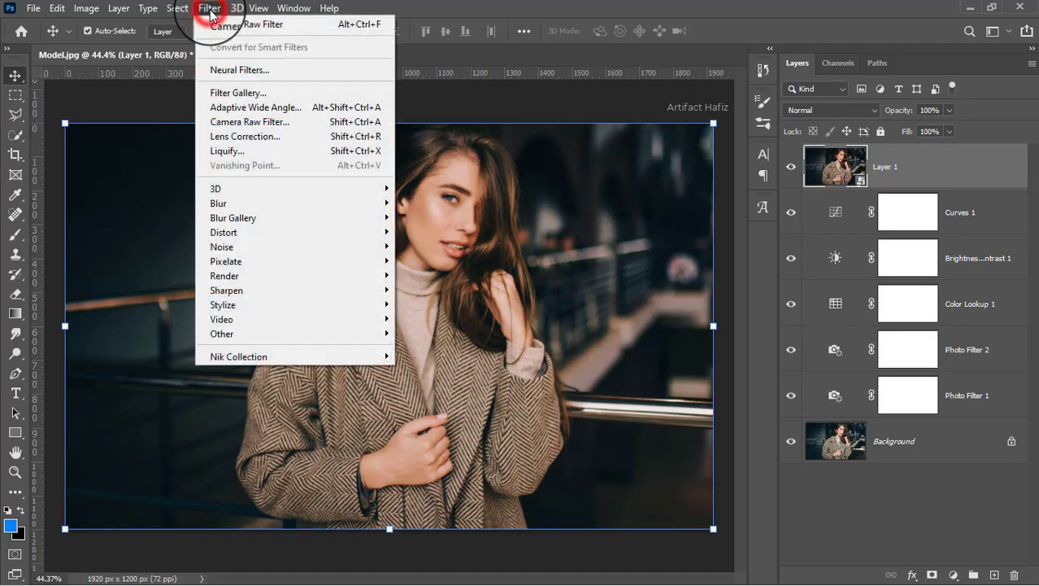
{"action": "left_click", "coordinate": [251, 125]}
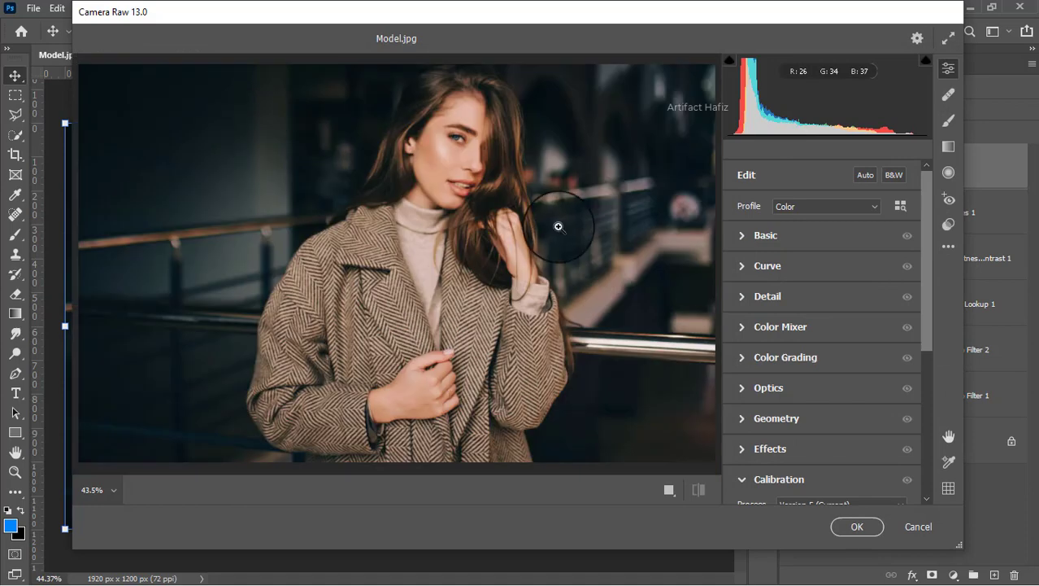
{"action": "left_click", "coordinate": [745, 237]}
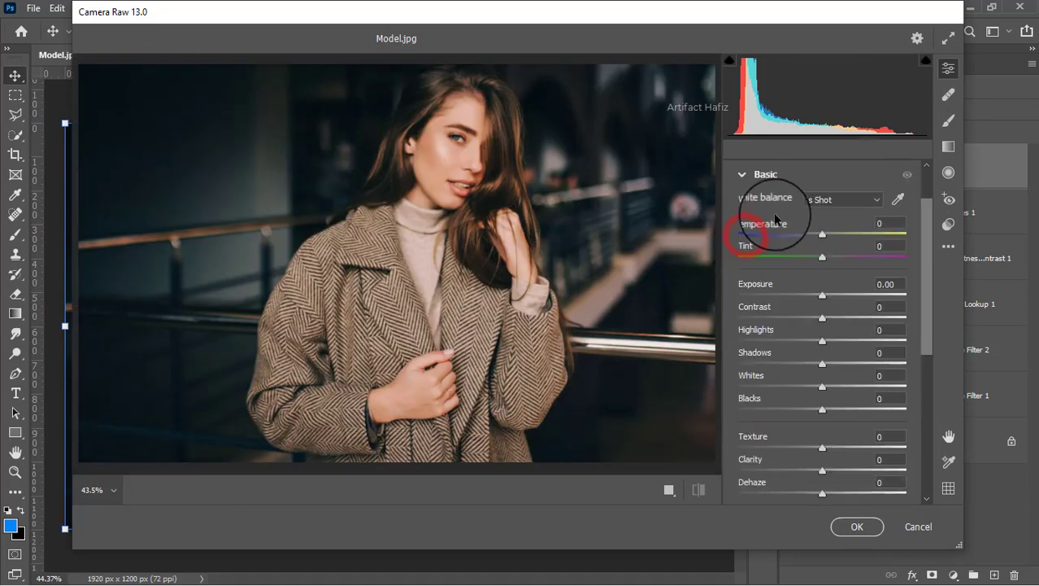
{"action": "left_click_drag", "start_coordinate": [823, 296], "coordinate": [828, 389]}
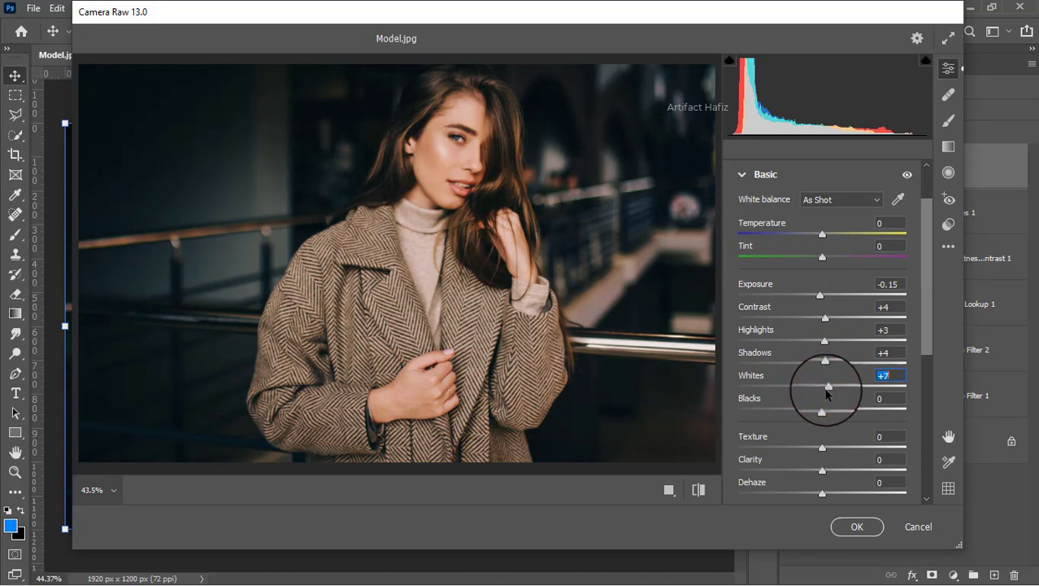
{"action": "left_click_drag", "start_coordinate": [824, 411], "coordinate": [826, 409]}
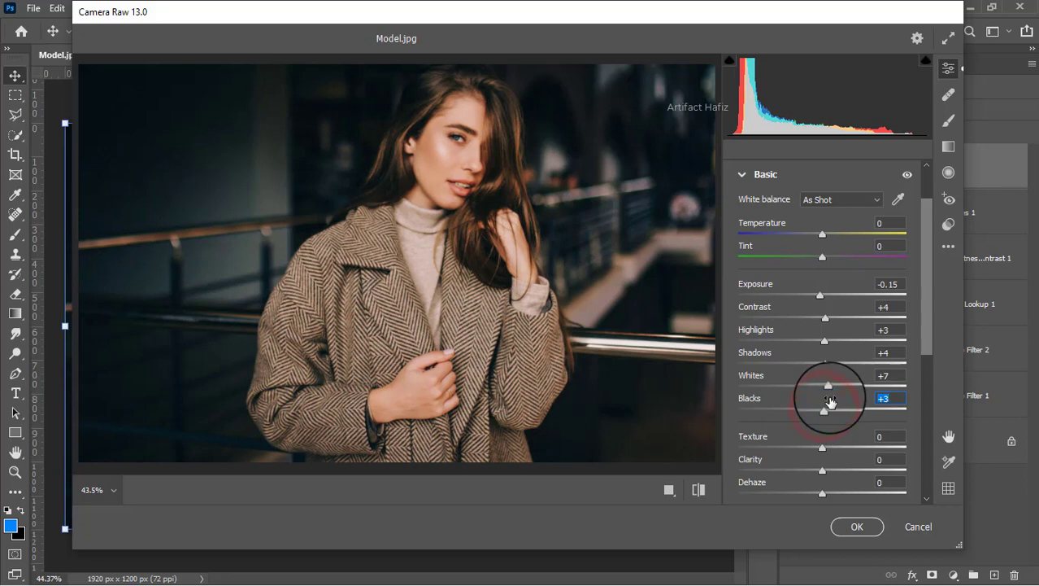
{"action": "scroll", "coordinate": [827, 394], "scroll_direction": "down", "scroll_amount": 3}
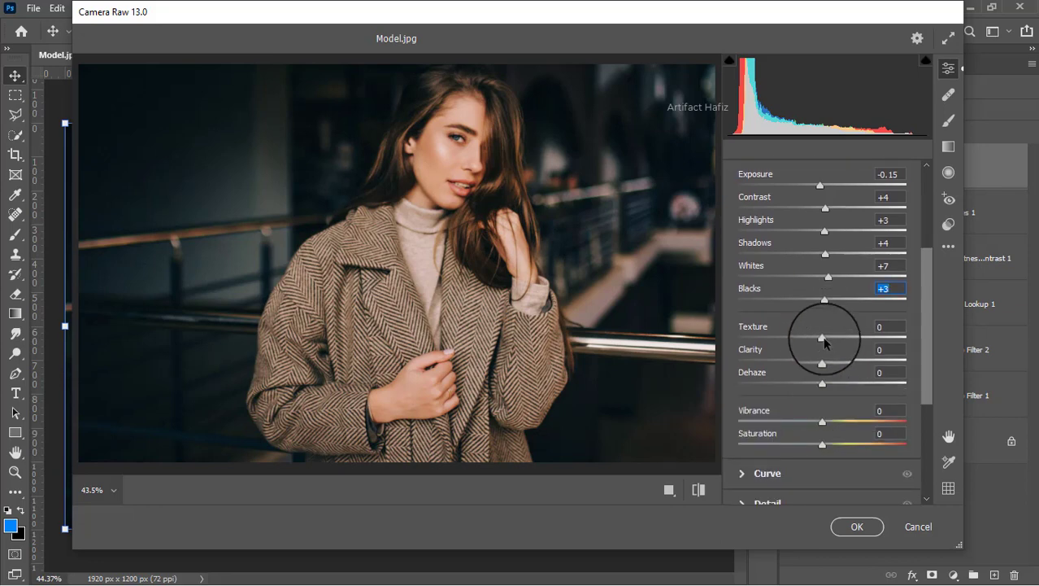
{"action": "left_click_drag", "start_coordinate": [824, 340], "coordinate": [829, 362]}
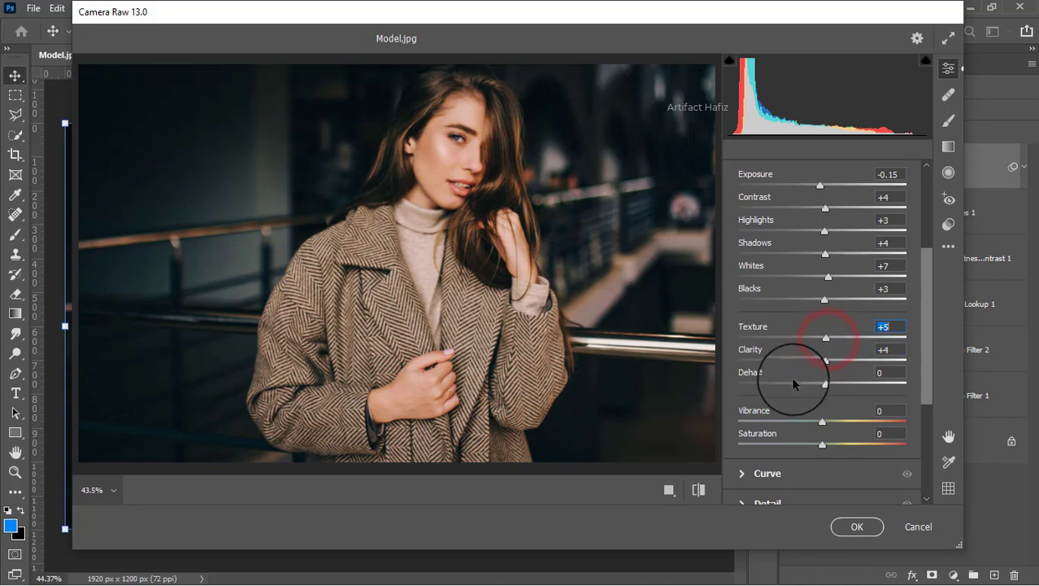
Lift the black point of the blue channel's point curve to an output of 4.
{"action": "scroll", "coordinate": [790, 378], "scroll_direction": "down", "scroll_amount": 3}
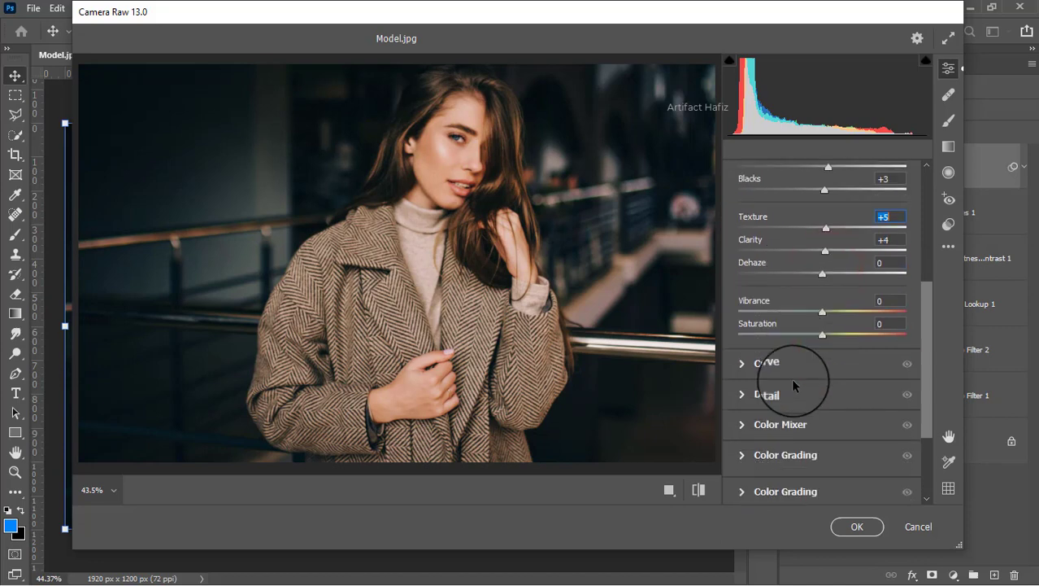
{"action": "left_click", "coordinate": [751, 364]}
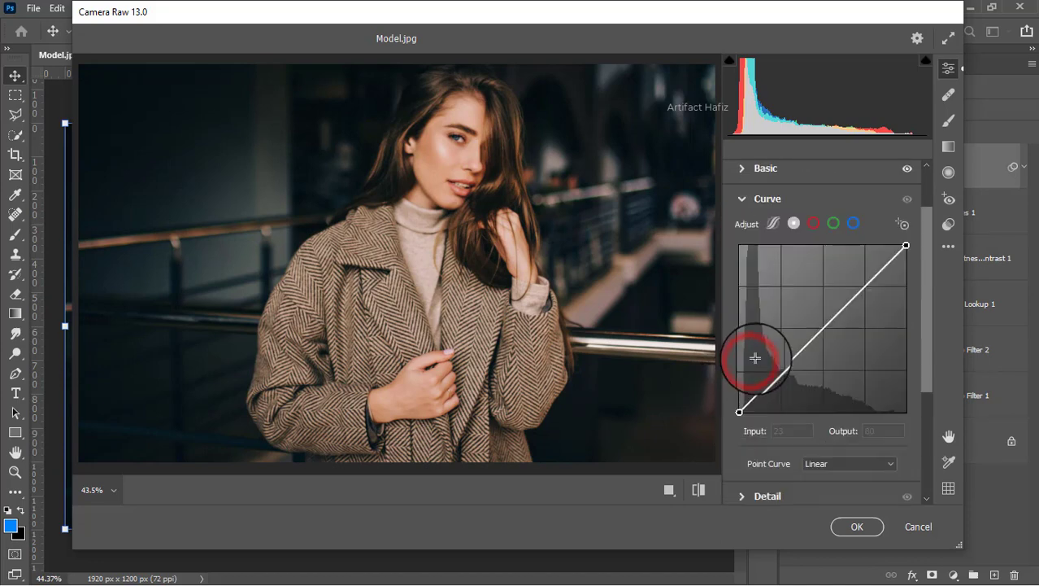
{"action": "left_click", "coordinate": [853, 223]}
{"action": "left_click_drag", "start_coordinate": [739, 413], "coordinate": [739, 406]}
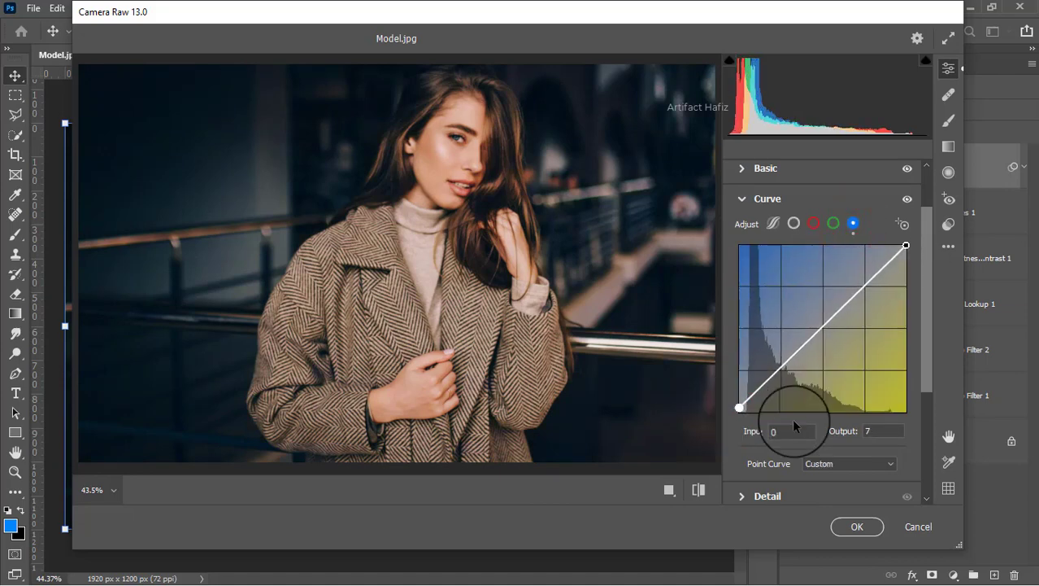
{"action": "left_click", "coordinate": [876, 430]}
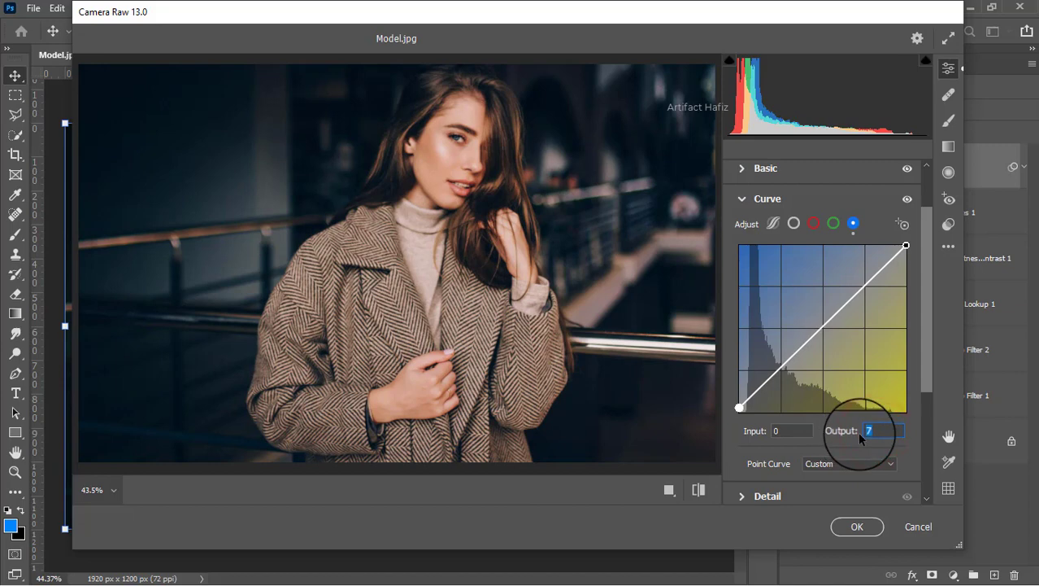
{"action": "type", "text": "4"}
Set the Detail adjustments to Sharpening 20 and Noise Reduction 10.
{"action": "scroll", "coordinate": [769, 392], "scroll_direction": "down", "scroll_amount": 3}
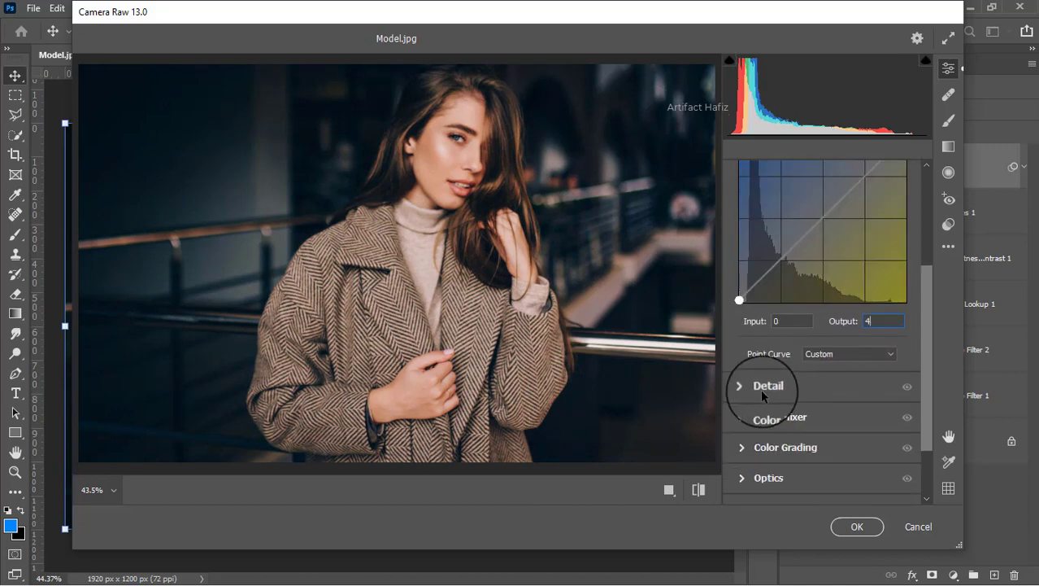
{"action": "left_click", "coordinate": [745, 389]}
{"action": "left_click_drag", "start_coordinate": [740, 364], "coordinate": [767, 341]}
{"action": "left_click", "coordinate": [742, 334]}
Set the Color Mixer saturation to Reds +5, Yellows +8, Greens +8, Aquas +9 and Blues +9.
{"action": "scroll", "coordinate": [781, 331], "scroll_direction": "down", "scroll_amount": 3}
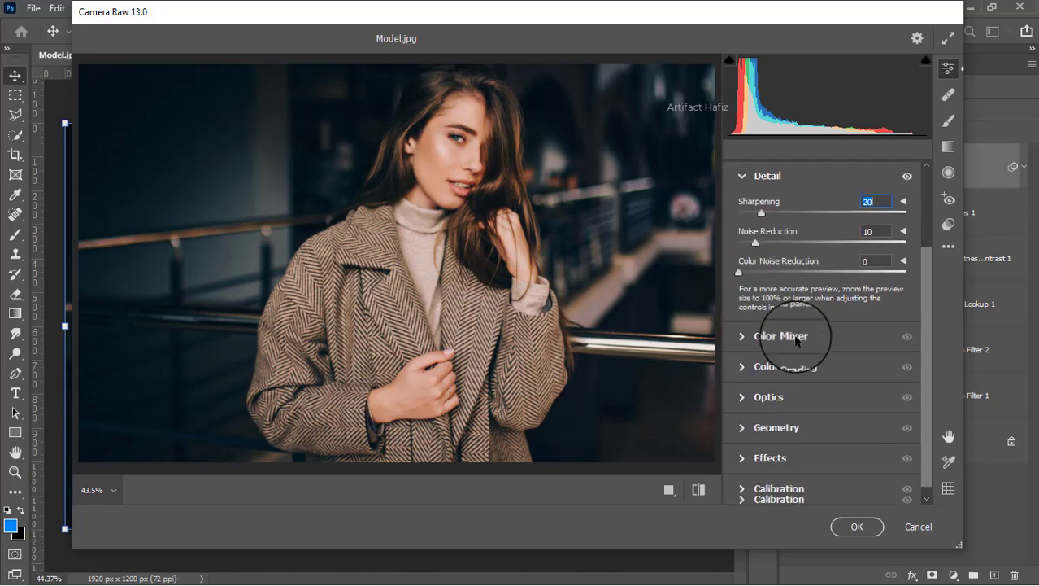
{"action": "left_click", "coordinate": [744, 334]}
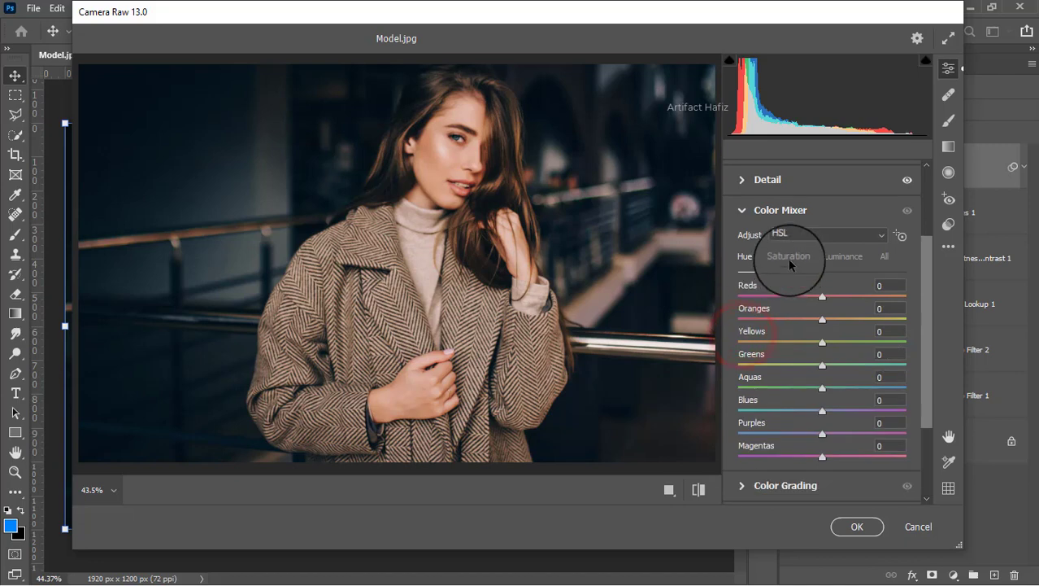
{"action": "left_click", "coordinate": [789, 263]}
{"action": "mouse_move", "coordinate": [822, 297]}
{"action": "left_mouse_down"}
{"action": "mouse_move", "coordinate": [859, 296]}
{"action": "mouse_move", "coordinate": [812, 298]}
{"action": "mouse_move", "coordinate": [826, 305]}
{"action": "left_mouse_up"}
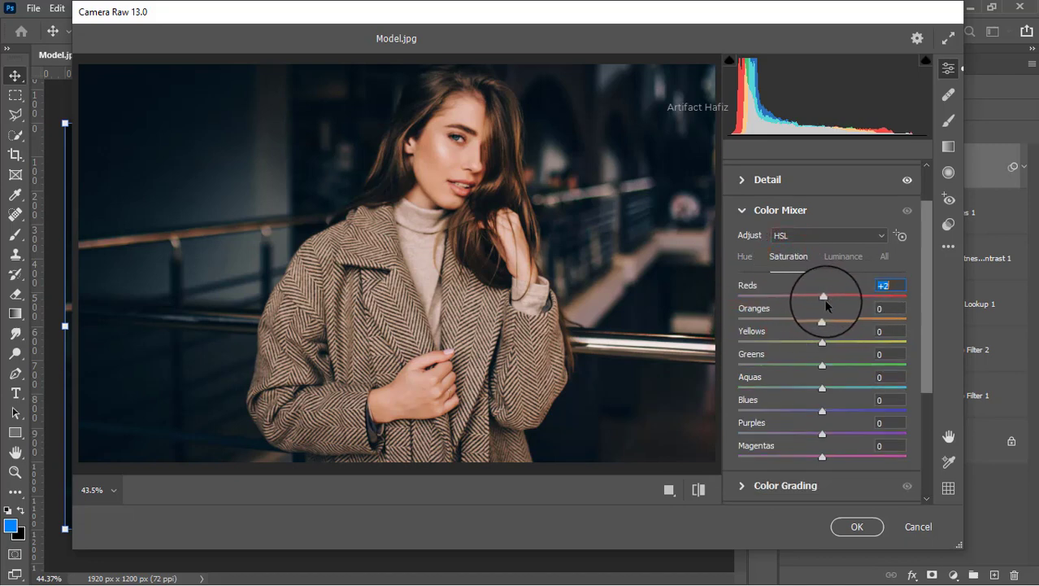
{"action": "left_click_drag", "start_coordinate": [822, 341], "coordinate": [854, 337]}
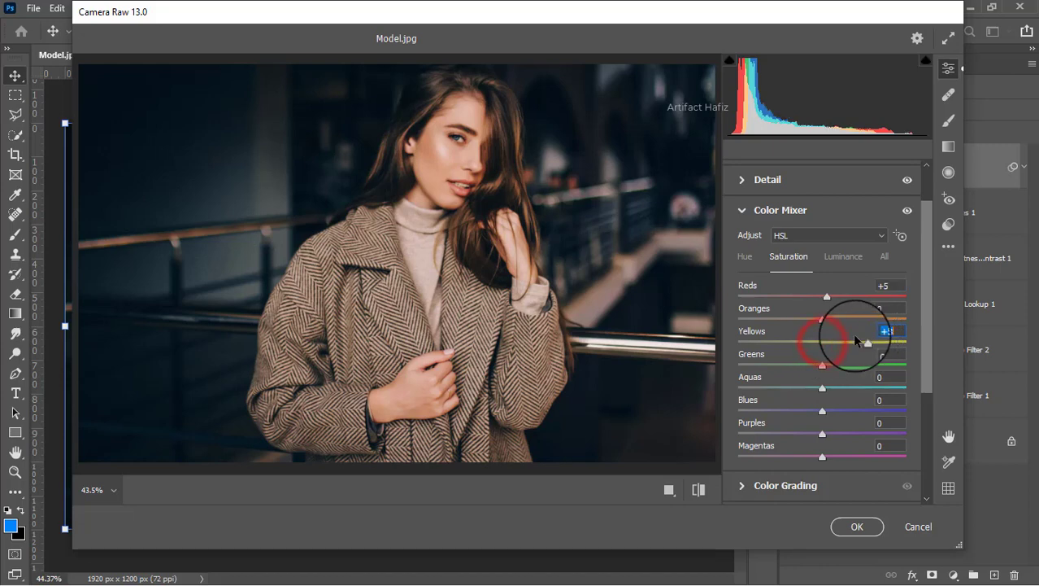
{"action": "left_click_drag", "start_coordinate": [776, 336], "coordinate": [829, 386]}
{"action": "left_click_drag", "start_coordinate": [822, 410], "coordinate": [830, 412]}
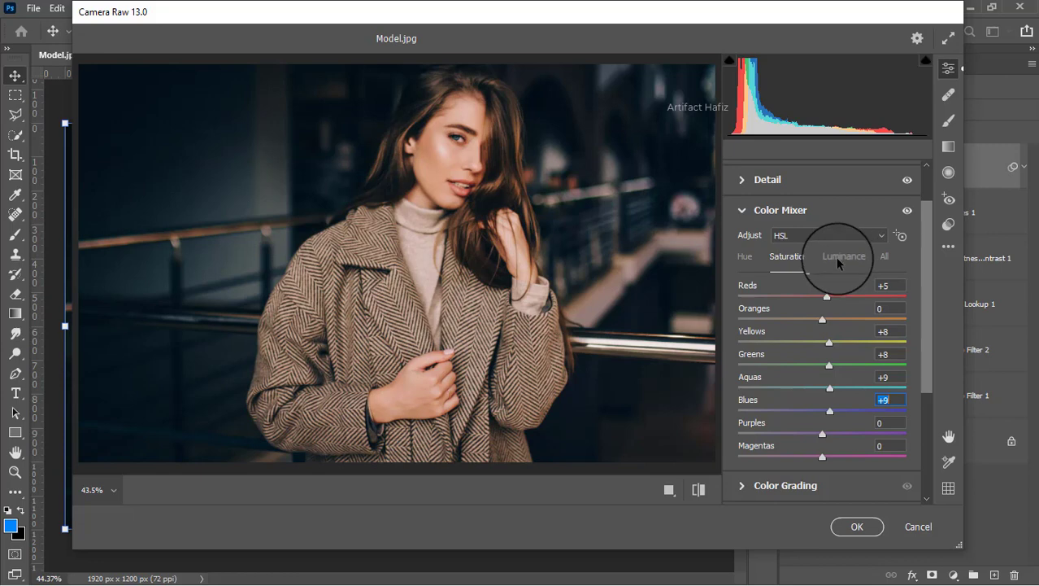
In the Color Mixer, set saturation to Purples +6 and Magentas +13, and hue to Yellows +100, Aquas -100 and Blues -100.
{"action": "left_click_drag", "start_coordinate": [822, 434], "coordinate": [833, 456]}
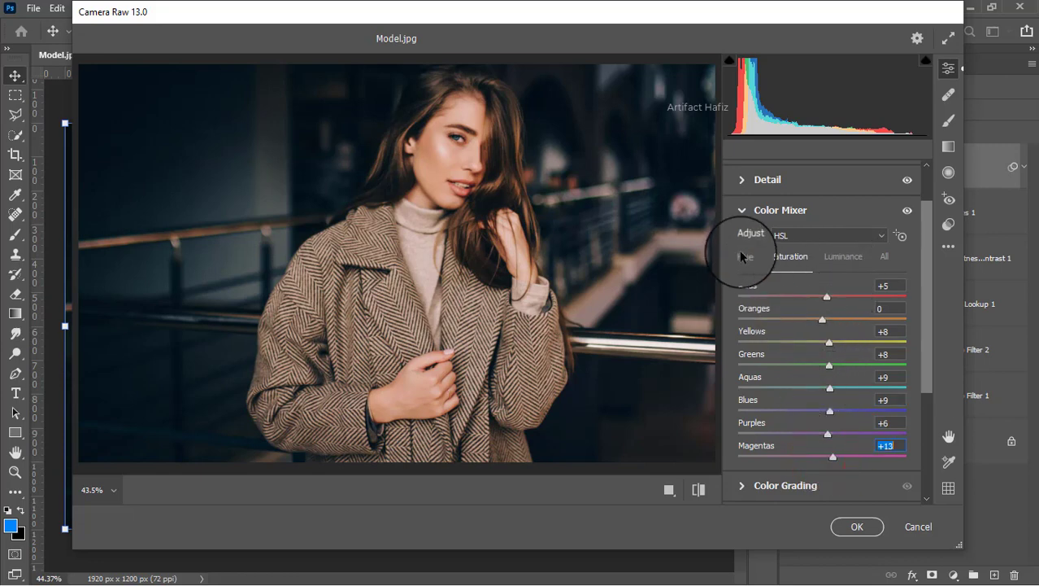
{"action": "left_click", "coordinate": [742, 257]}
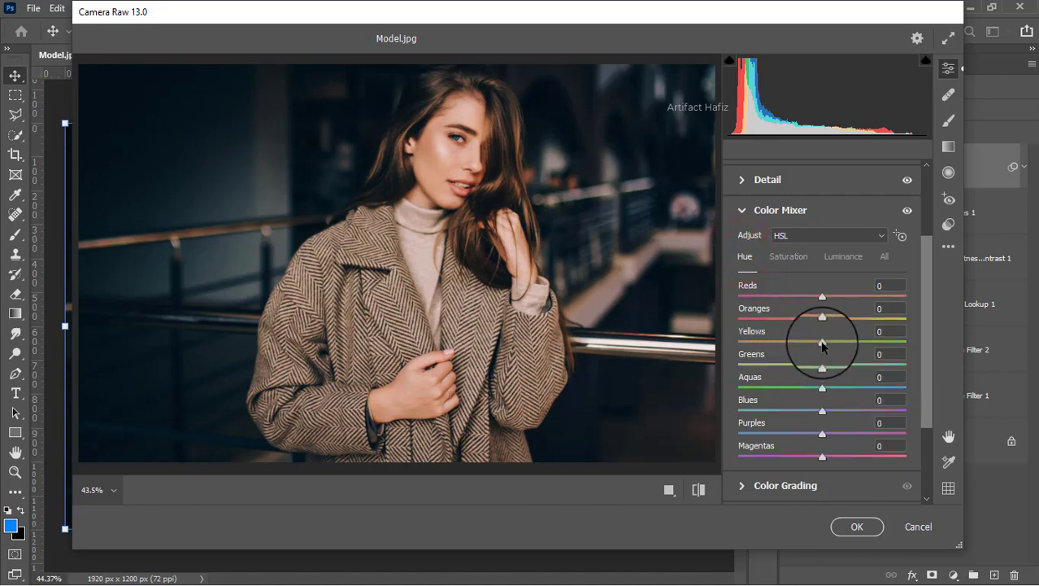
{"action": "left_click_drag", "start_coordinate": [822, 342], "coordinate": [788, 343]}
{"action": "left_click_drag", "start_coordinate": [879, 342], "coordinate": [905, 346]}
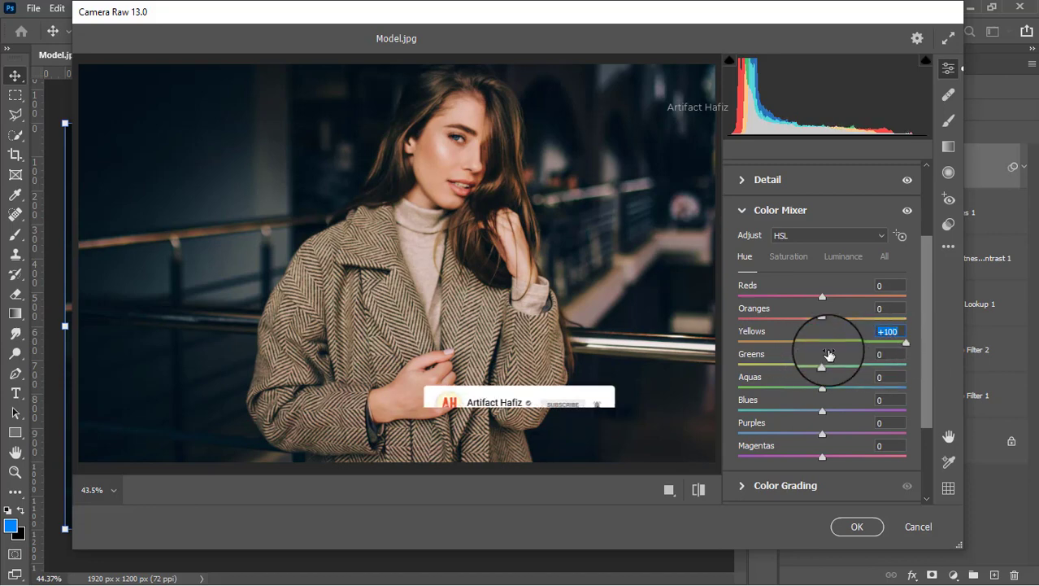
{"action": "left_click_drag", "start_coordinate": [819, 387], "coordinate": [671, 416]}
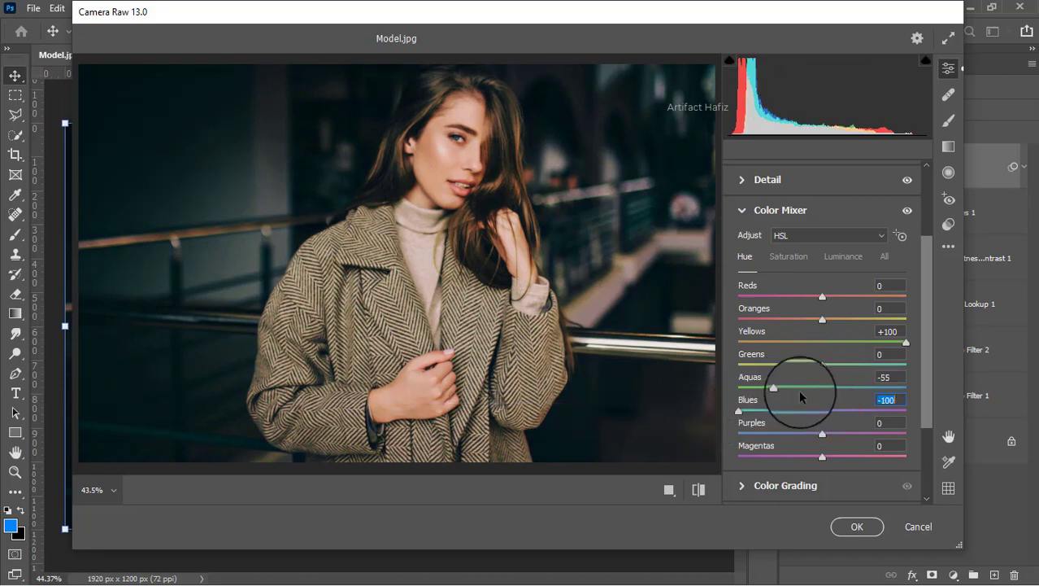
{"action": "left_click_drag", "start_coordinate": [777, 387], "coordinate": [694, 390]}
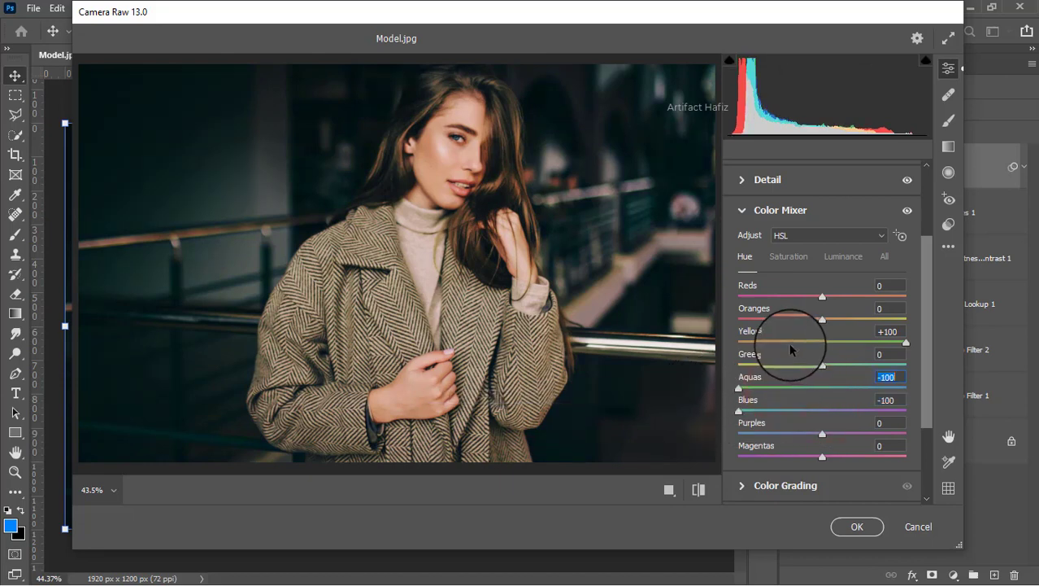
In Color Grading, tint the shadows blue with hue 211, saturation 13, and the highlights orange with hue 34, saturation 15.
{"action": "scroll", "coordinate": [795, 340], "scroll_direction": "down", "scroll_amount": 3}
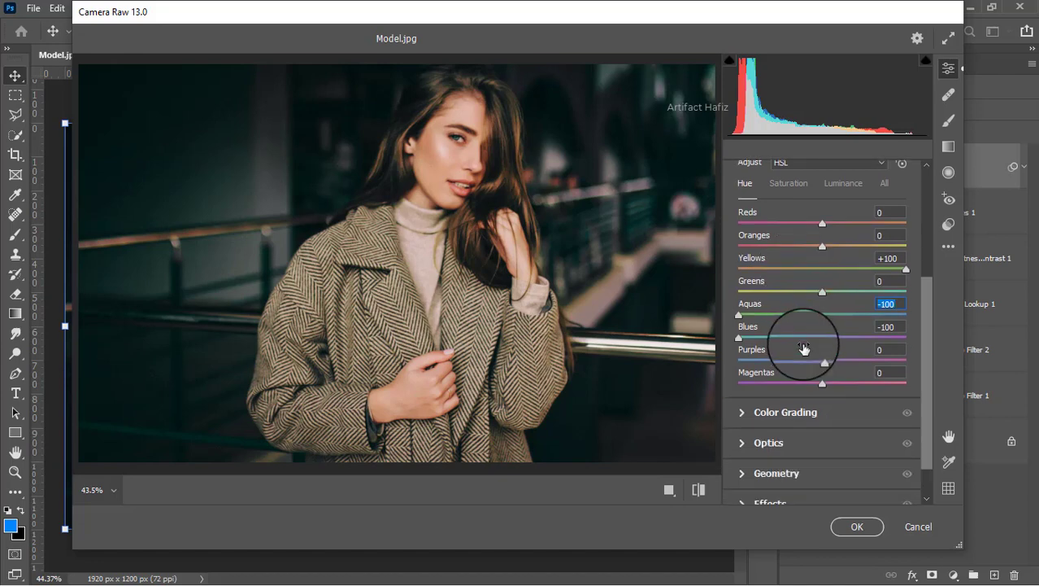
{"action": "left_click", "coordinate": [743, 368]}
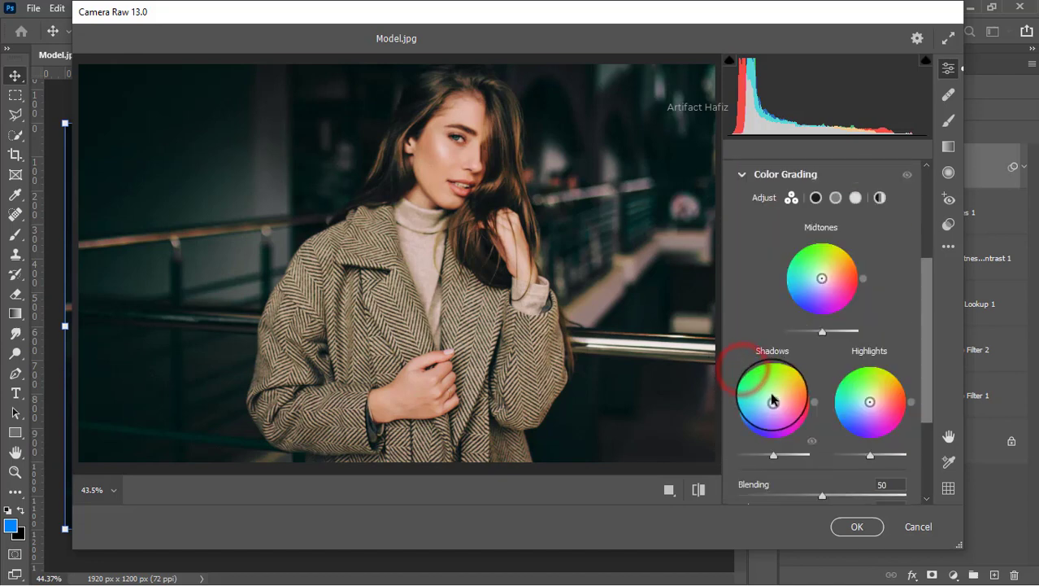
{"action": "left_click", "coordinate": [769, 401]}
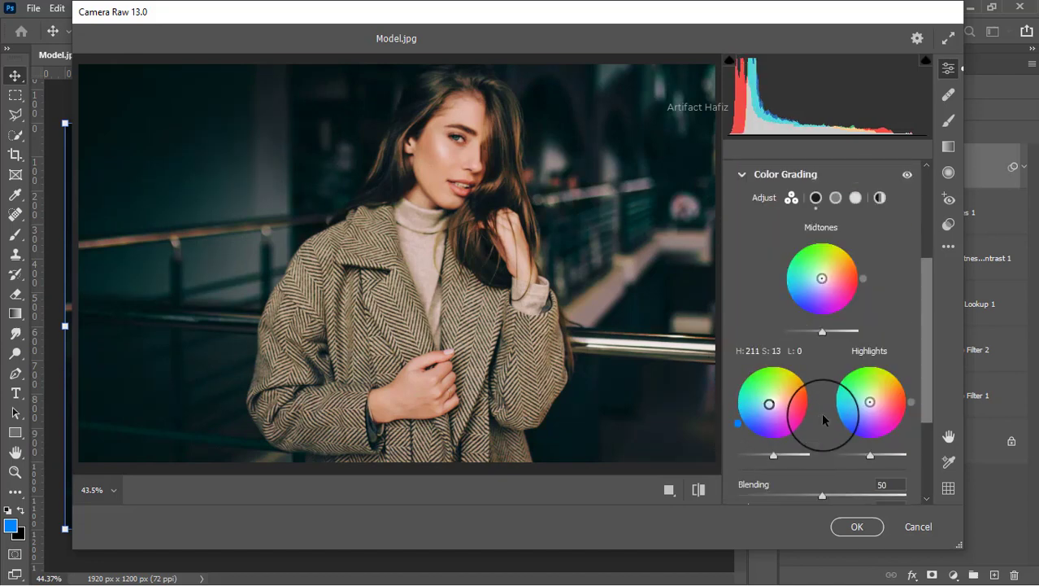
{"action": "left_click_drag", "start_coordinate": [871, 405], "coordinate": [873, 382]}
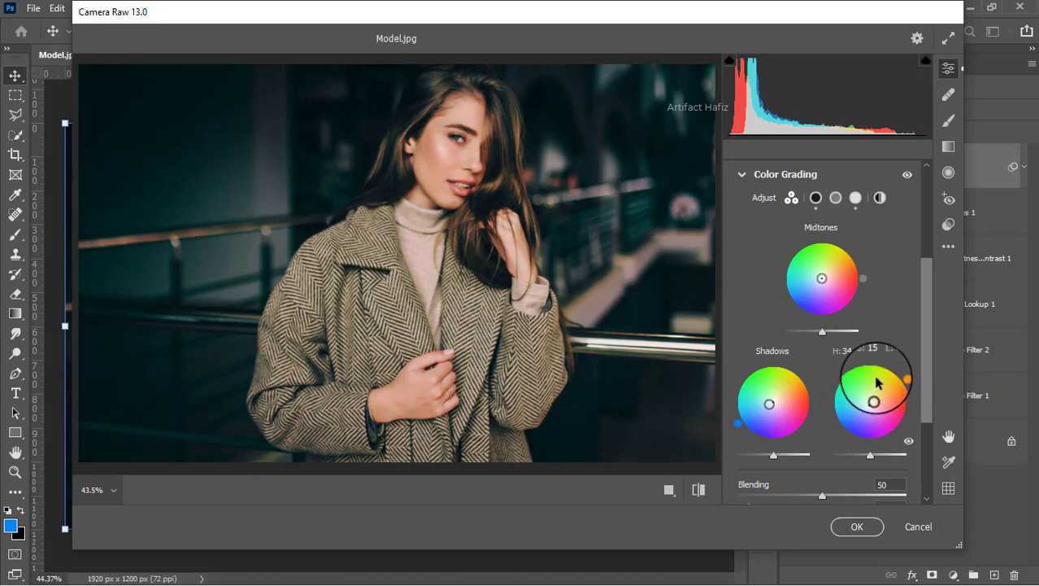
Set the Calibration saturation to Red Primary -2, Green Primary +4 and Blue Primary +6, and apply the Camera Raw Filter.
{"action": "scroll", "coordinate": [870, 350], "scroll_direction": "down", "scroll_amount": 3}
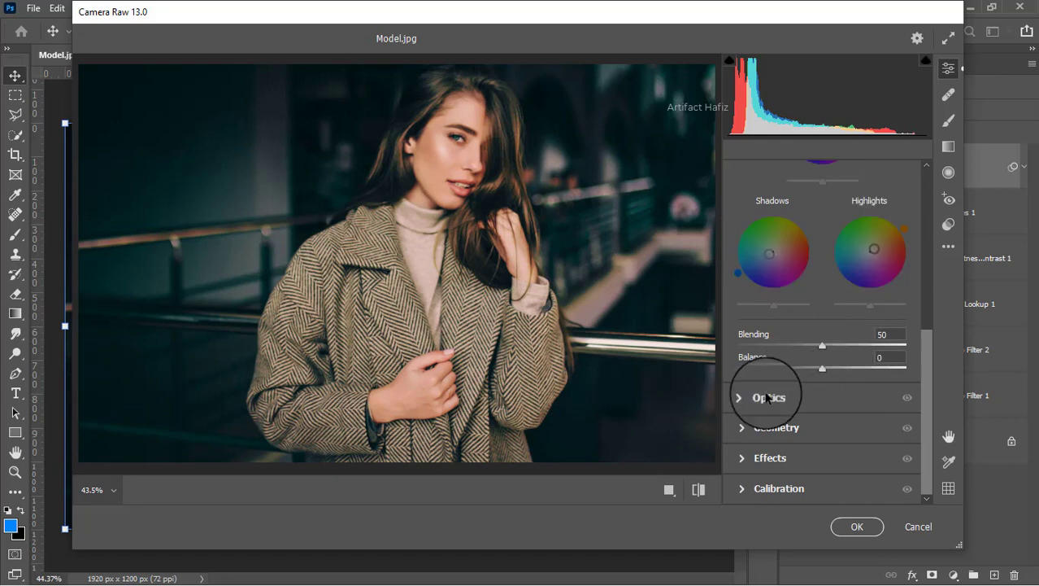
{"action": "left_click", "coordinate": [744, 488]}
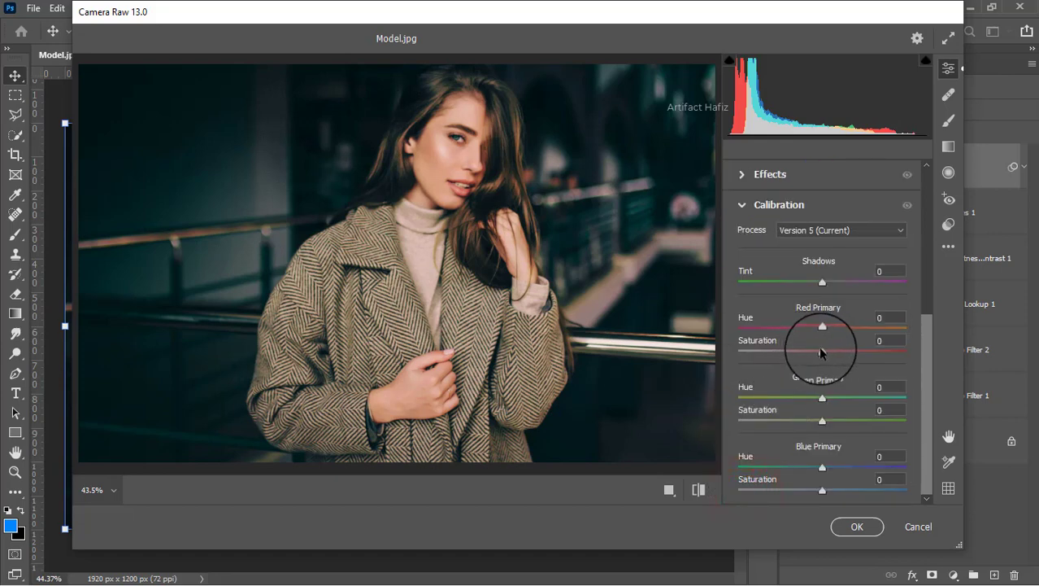
{"action": "left_click", "coordinate": [823, 420]}
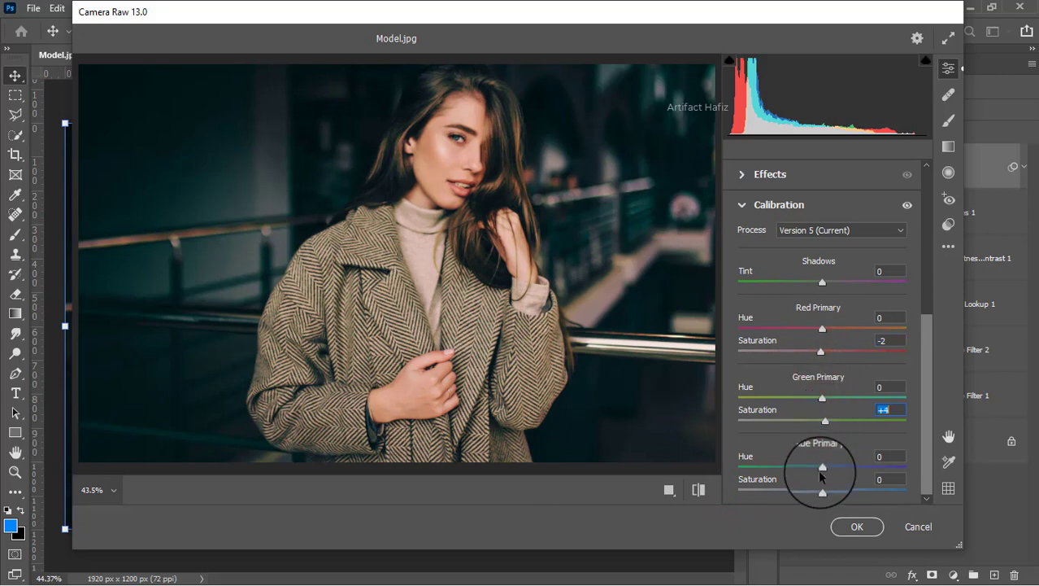
{"action": "left_click_drag", "start_coordinate": [822, 489], "coordinate": [828, 493]}
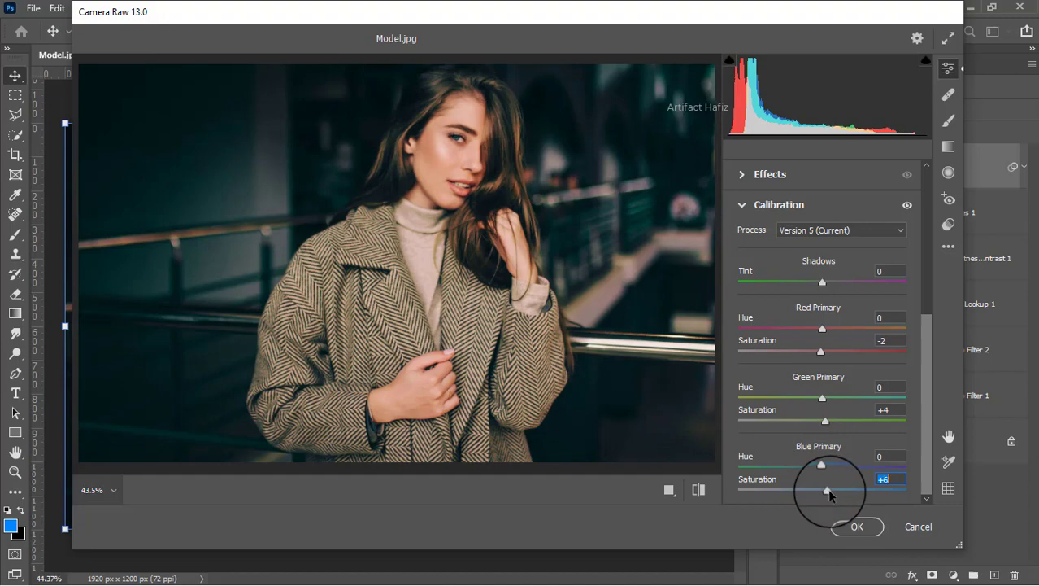
{"action": "left_click", "coordinate": [856, 526]}
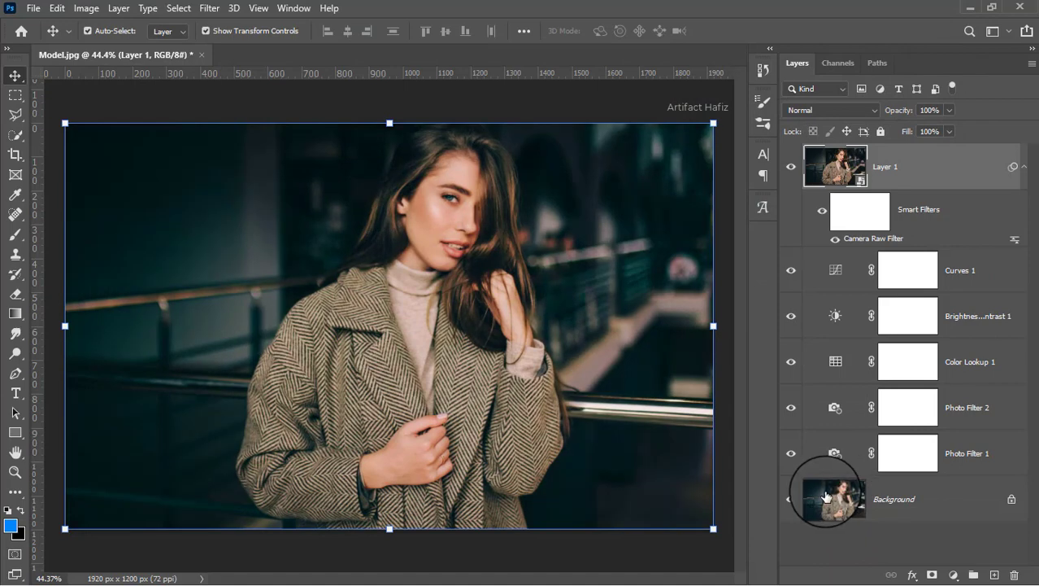
Compare the graded portrait with the original by toggling the visibility of all layers above the Background.
{"action": "key", "text": "alt"}
{"action": "left_click", "coordinate": [790, 498], "text": "alt"}
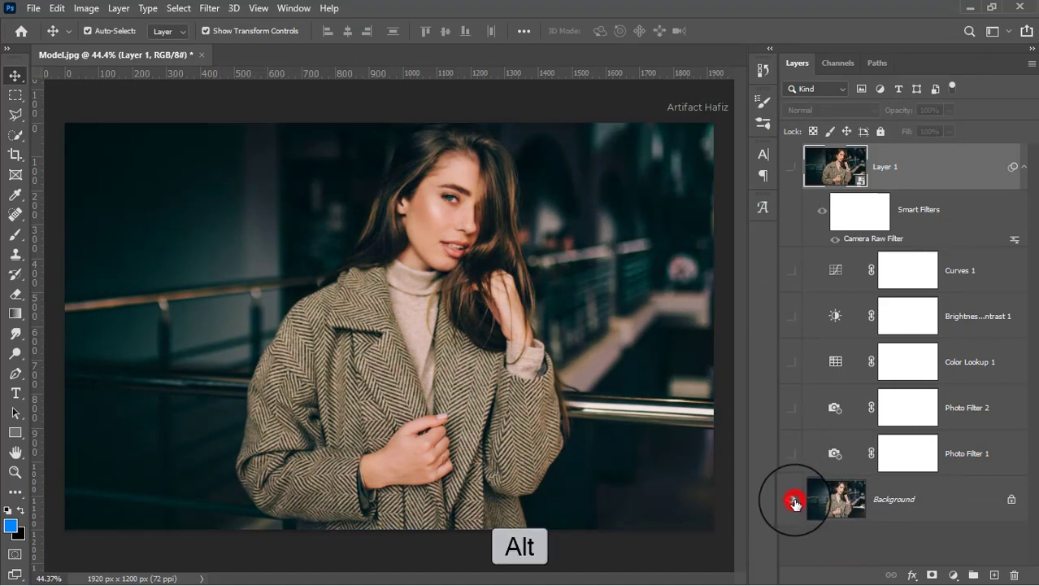
{"action": "left_click", "coordinate": [792, 502], "text": "alt"}
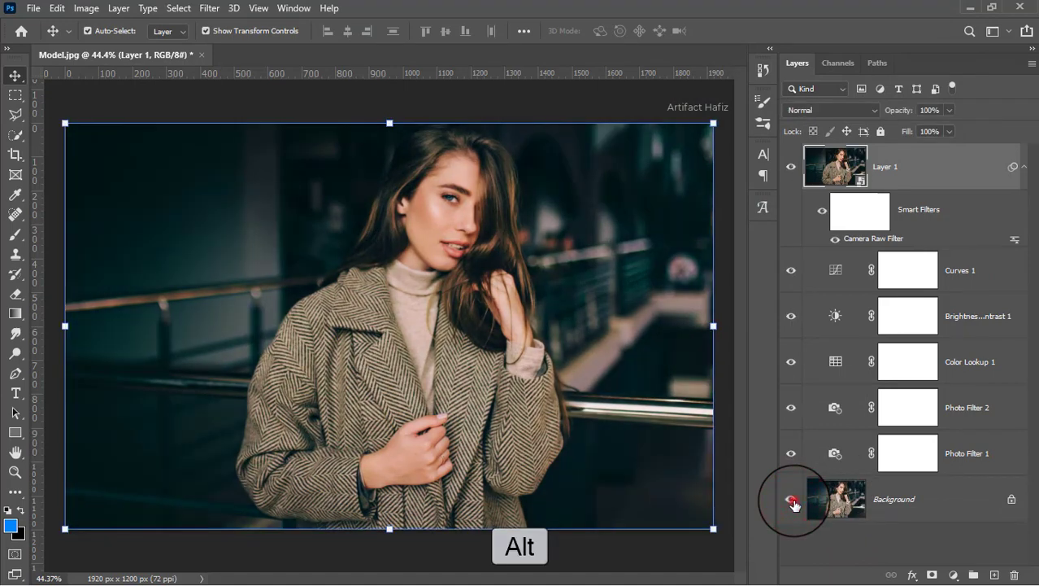
{"action": "left_click", "coordinate": [792, 501], "text": "alt"}
{"action": "left_click", "coordinate": [792, 501], "text": "alt"}
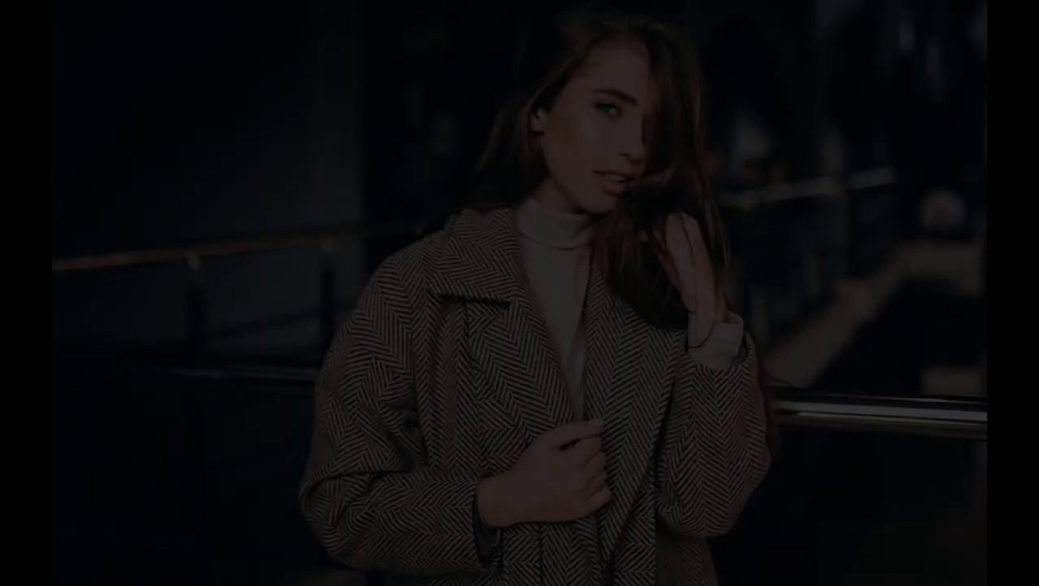